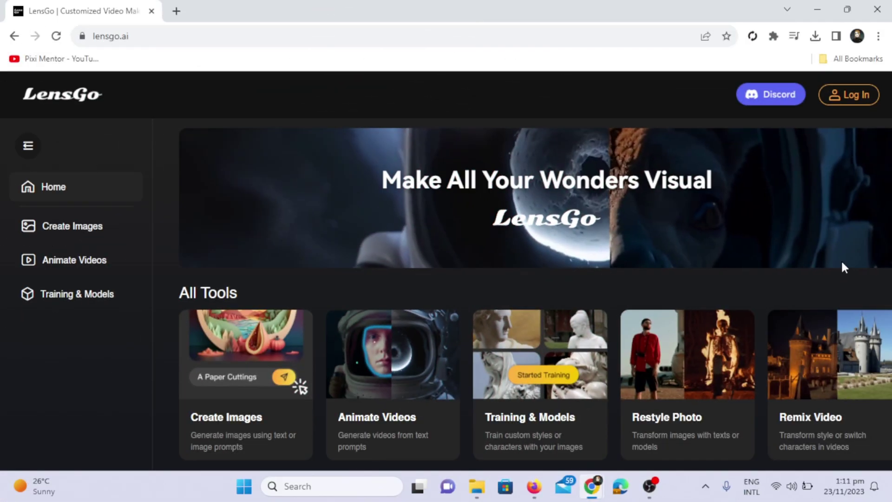
pyautogui.scroll(-2, 844, 268)
pyautogui.scroll(2, 844, 268)
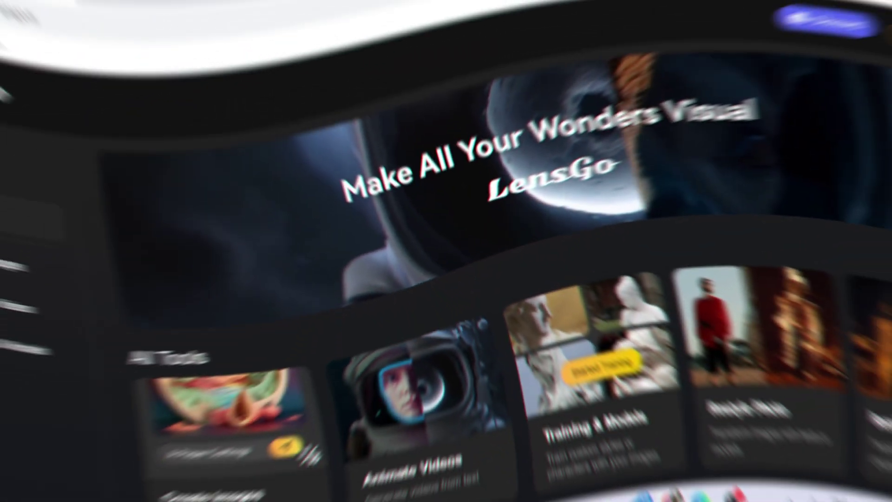
pyautogui.scroll(-2, 842, 263)
pyautogui.scroll(2, 843, 262)
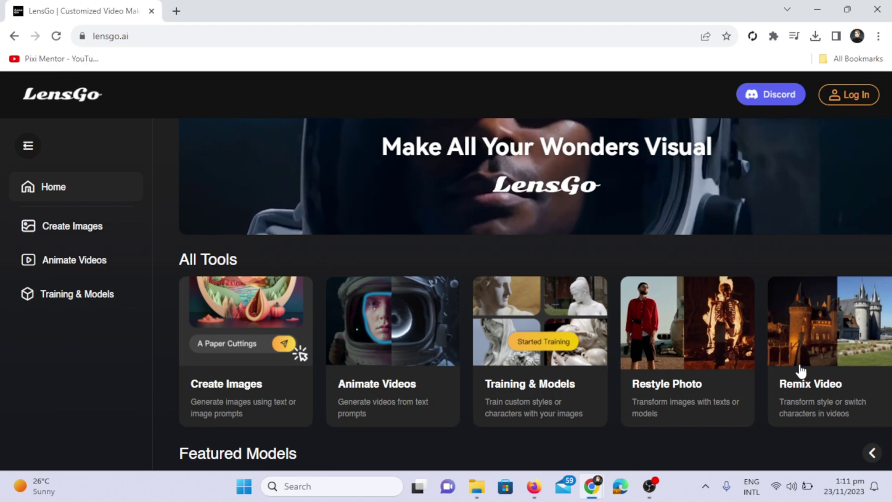
# - Browse the Featured Models carousel, sliding it left and right
pyautogui.hscroll(1, 813, 369)
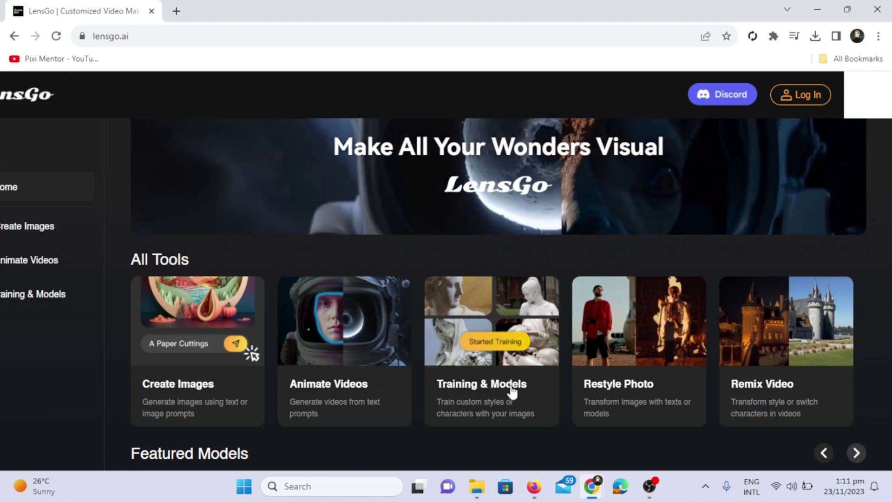
pyautogui.hscroll(-1, 476, 393)
pyautogui.scroll(-6, 693, 402)
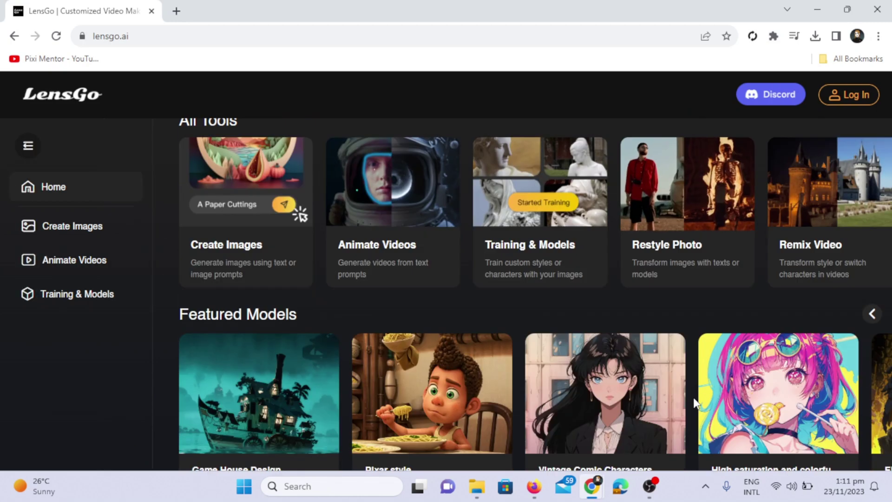
pyautogui.scroll(1, 693, 397)
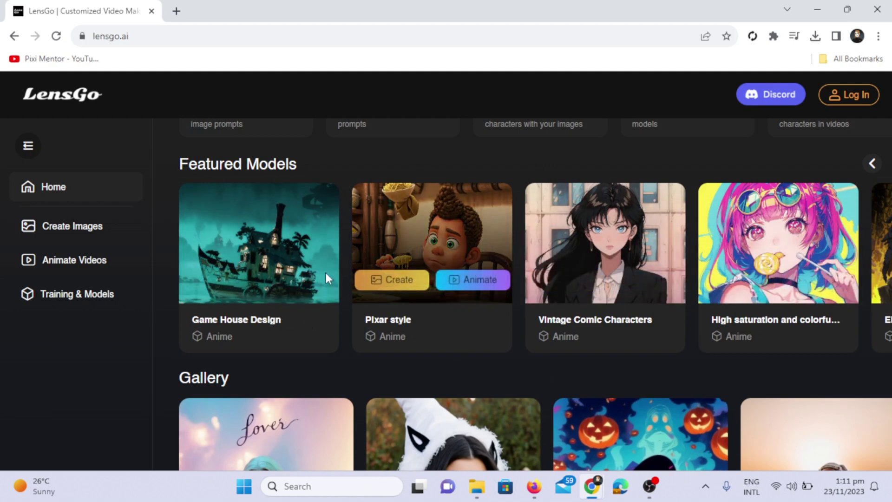
pyautogui.moveTo(801, 282)
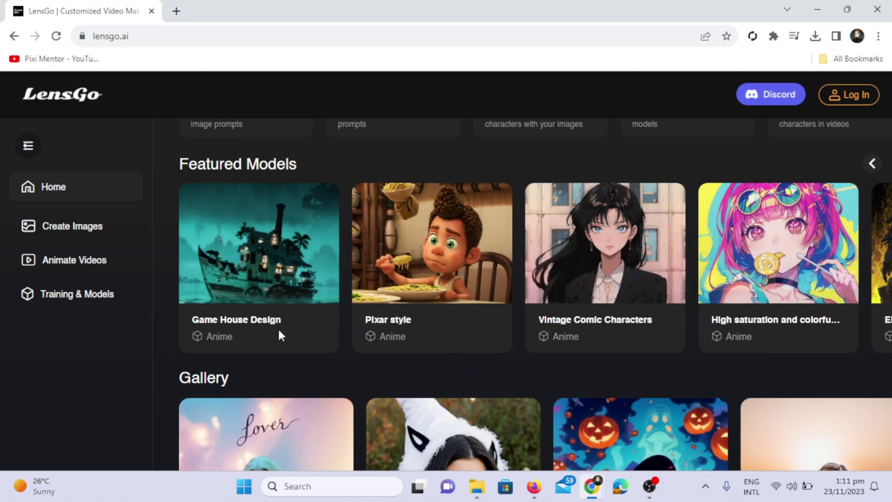
pyautogui.hscroll(5, 603, 331)
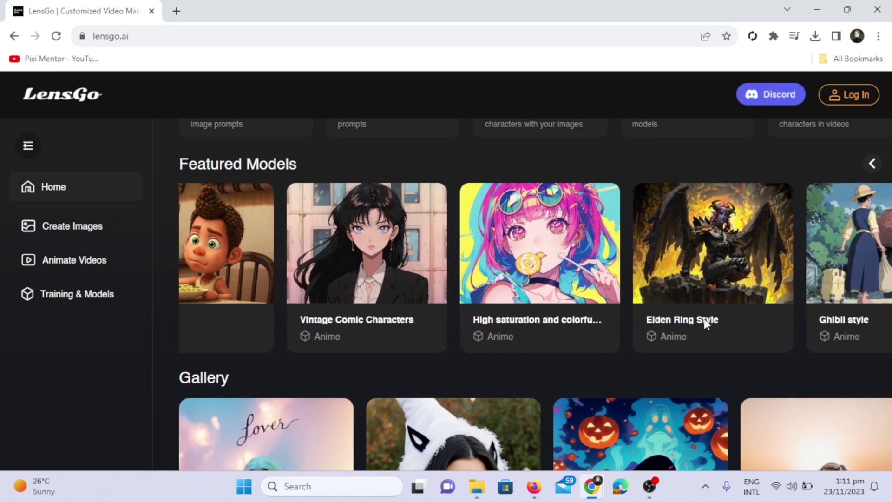
pyautogui.hscroll(5, 705, 321)
pyautogui.moveTo(581, 255)
pyautogui.hscroll(3, 827, 304)
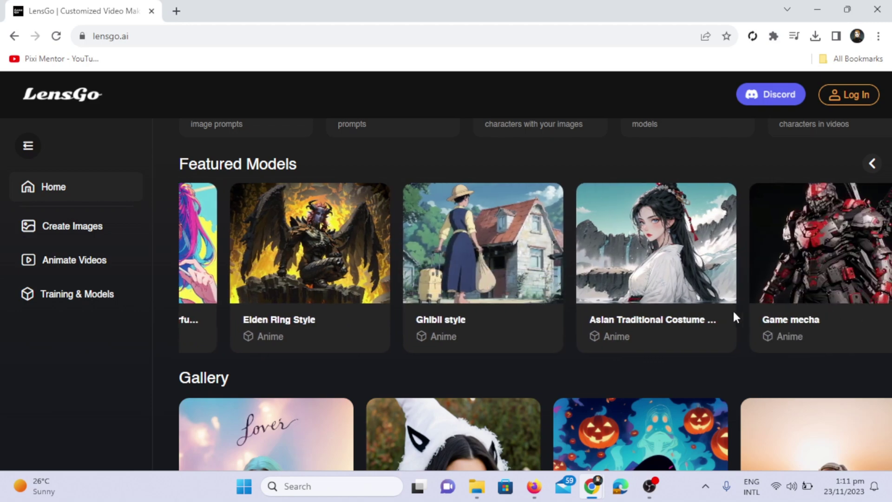
pyautogui.hscroll(-5, 661, 319)
# - Scroll down through the Gallery of styled images
pyautogui.scroll(-2, 678, 391)
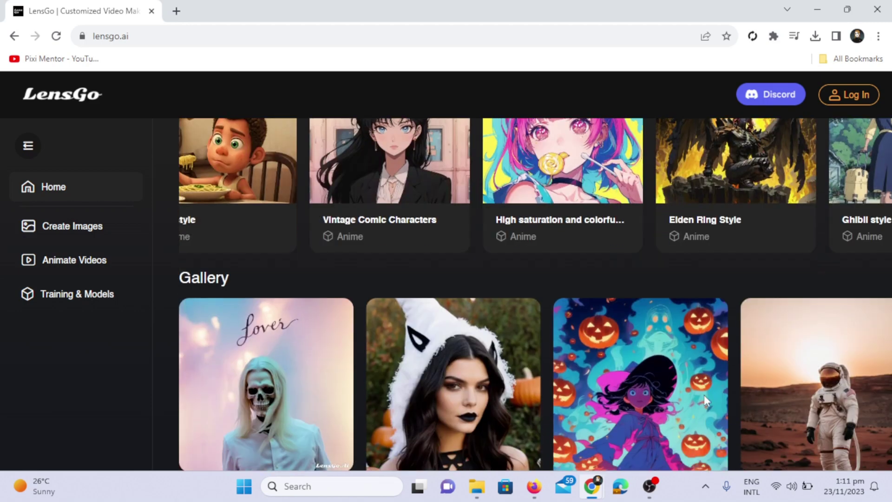
pyautogui.scroll(-4, 704, 395)
pyautogui.moveTo(288, 214)
pyautogui.scroll(-6, 846, 325)
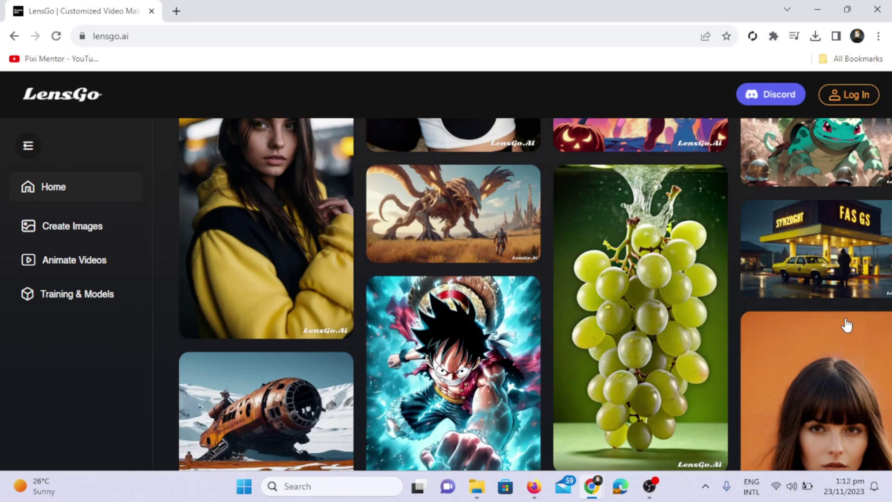
pyautogui.scroll(1, 847, 325)
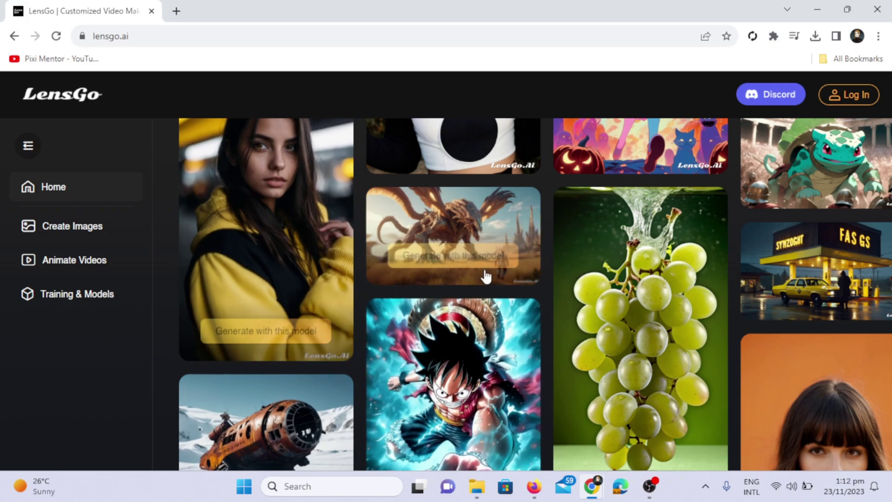
pyautogui.scroll(-15, 821, 382)
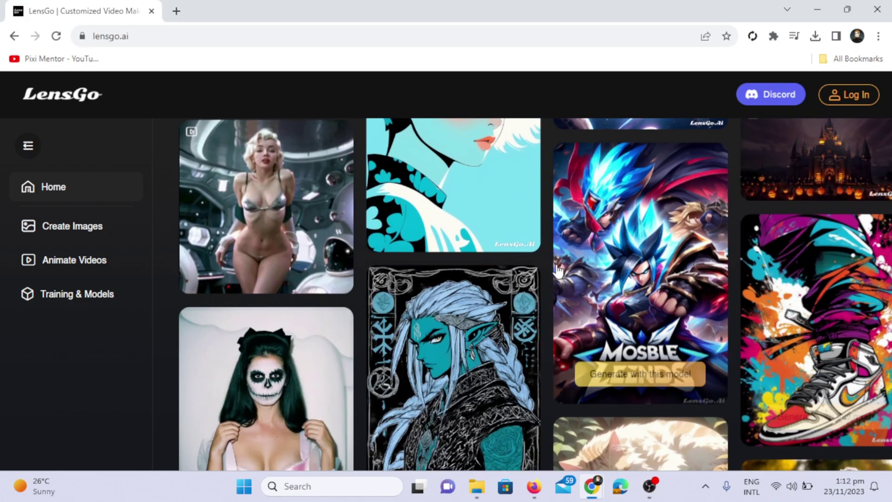
pyautogui.scroll(-4, 874, 358)
pyautogui.scroll(3, 878, 358)
# - Return to the top of the home page and sign in to LensGo
pyautogui.scroll(5, 877, 358)
pyautogui.scroll(-10, 878, 358)
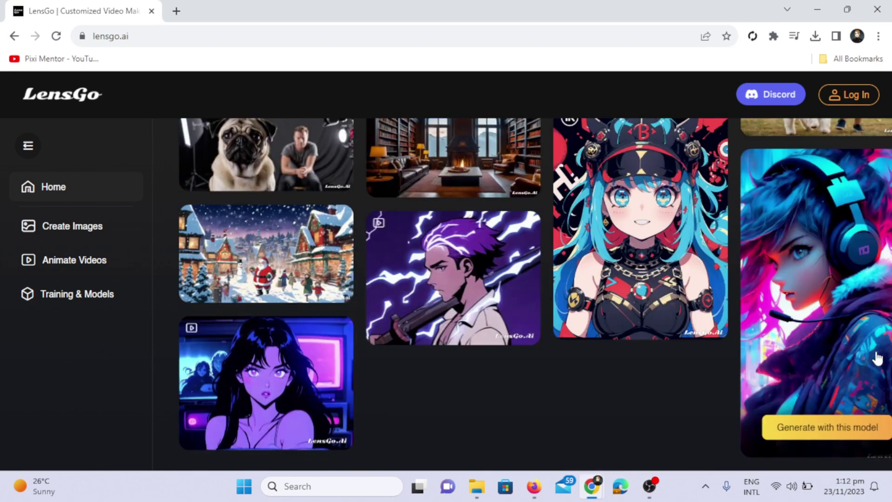
pyautogui.scroll(15, 877, 358)
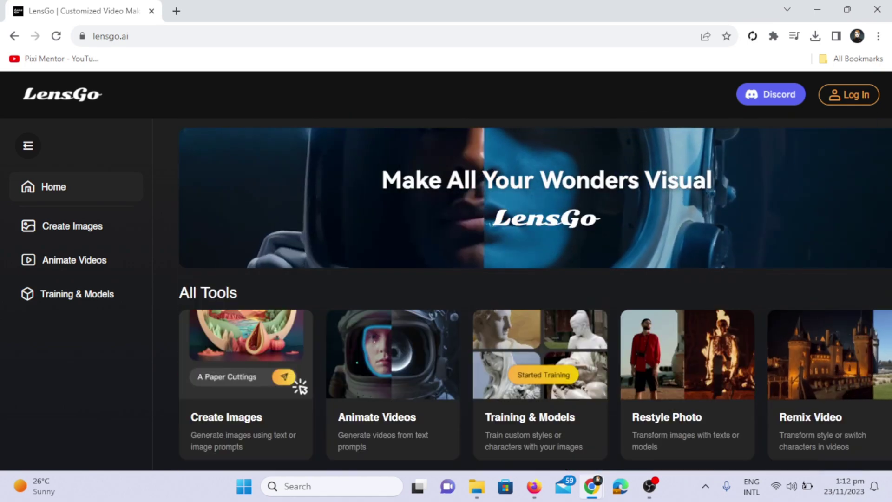
pyautogui.click(846, 99)
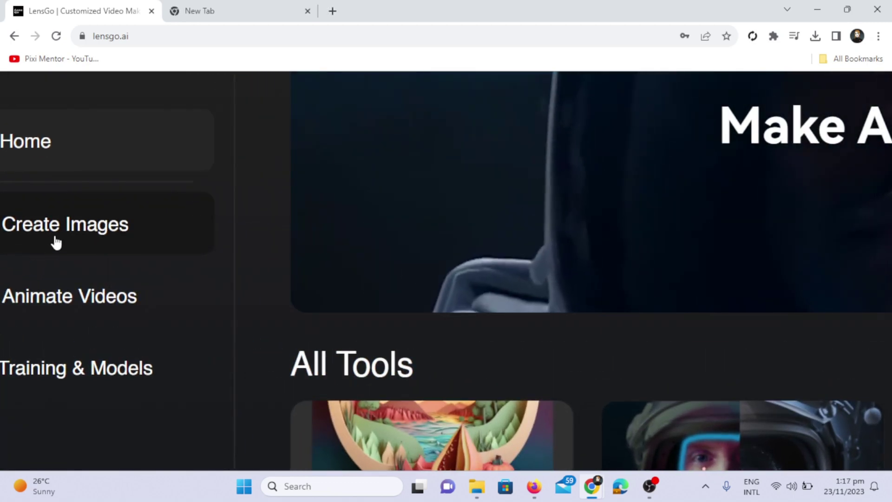
# - Open Create Images and look through the Model list without changing it
pyautogui.click(54, 242)
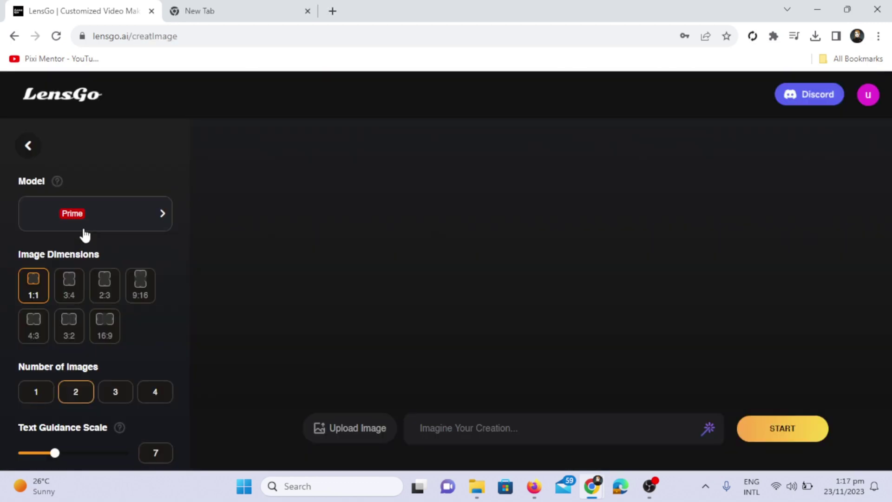
pyautogui.click(159, 223)
pyautogui.scroll(-4, 392, 394)
pyautogui.scroll(-7, 393, 395)
pyautogui.scroll(9, 392, 395)
pyautogui.scroll(3, 394, 401)
pyautogui.click(112, 226)
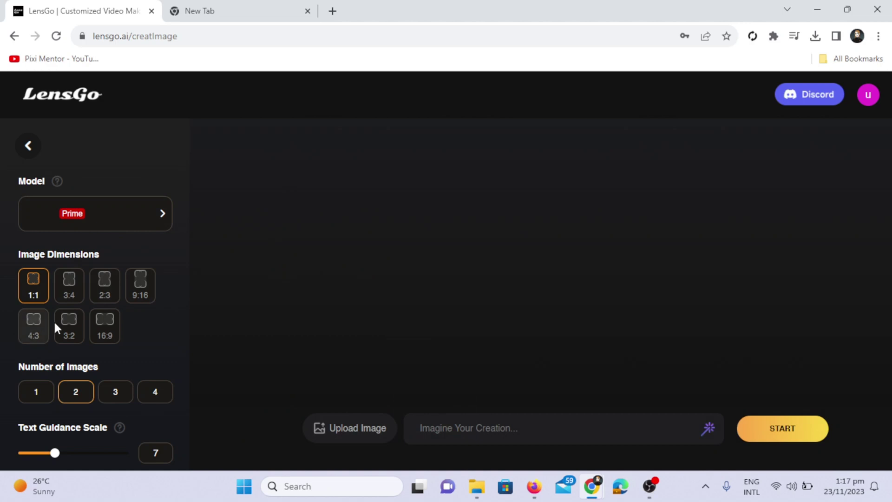
# - Set Number of Images to 3 and switch Negative Prompts on
pyautogui.scroll(-2, 141, 332)
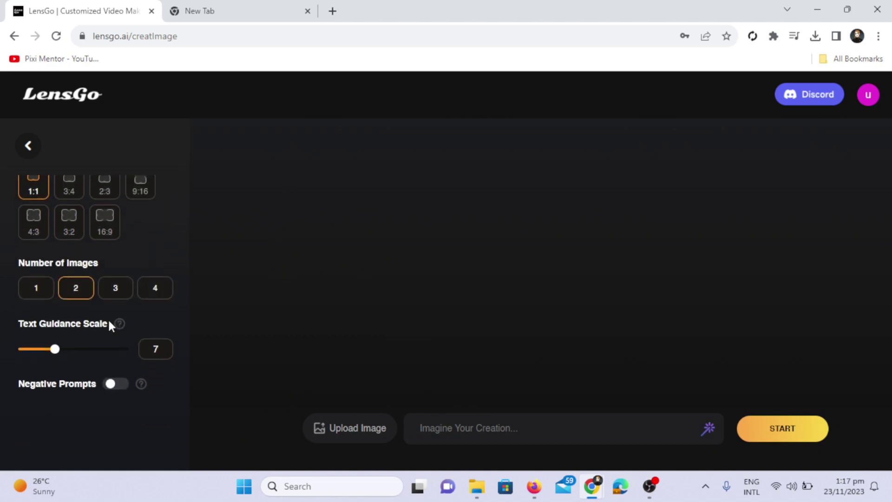
pyautogui.click(38, 290)
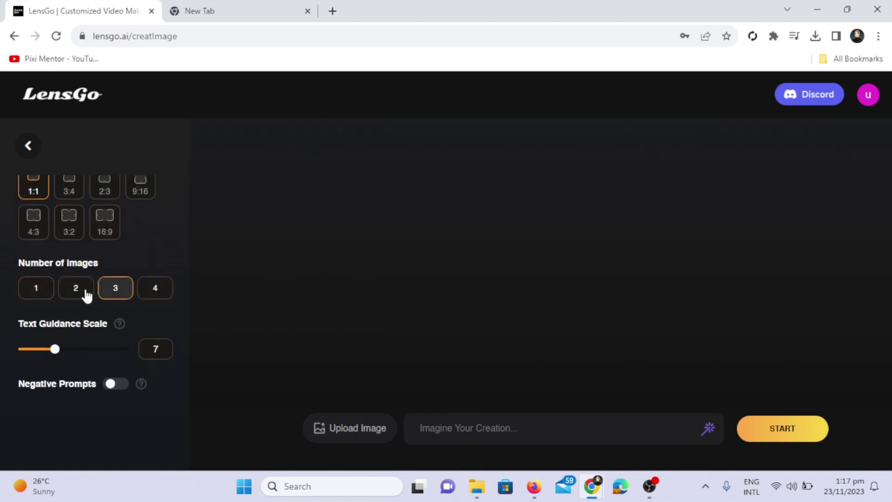
pyautogui.scroll(-1, 130, 323)
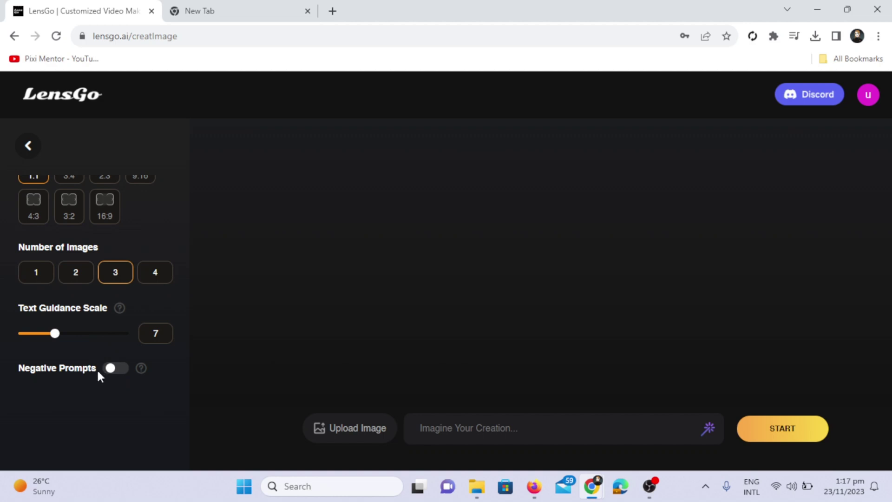
pyautogui.click(118, 369)
pyautogui.scroll(-3, 159, 395)
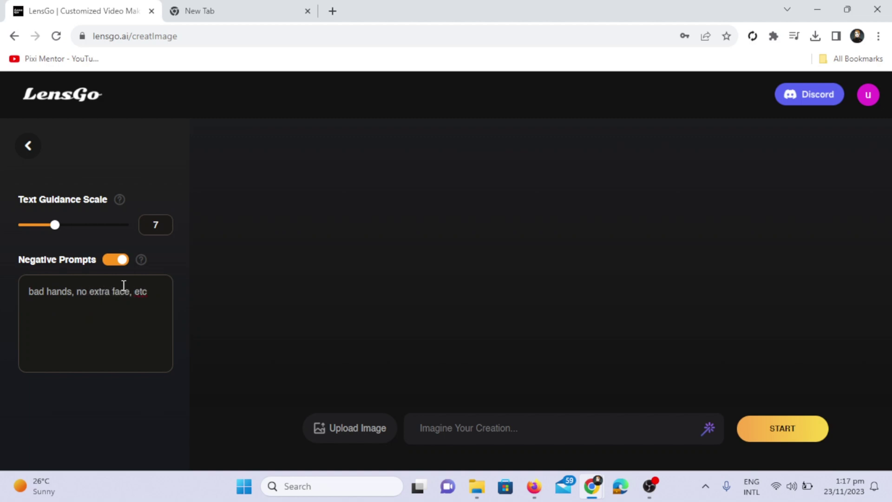
# - Erase the previously entered text from the prompt box
pyautogui.press('BackSpace')
pyautogui.moveTo(155, 292); pyautogui.dragTo(12, 299)
pyautogui.press('BackSpace')
pyautogui.scroll(5, 183, 318)
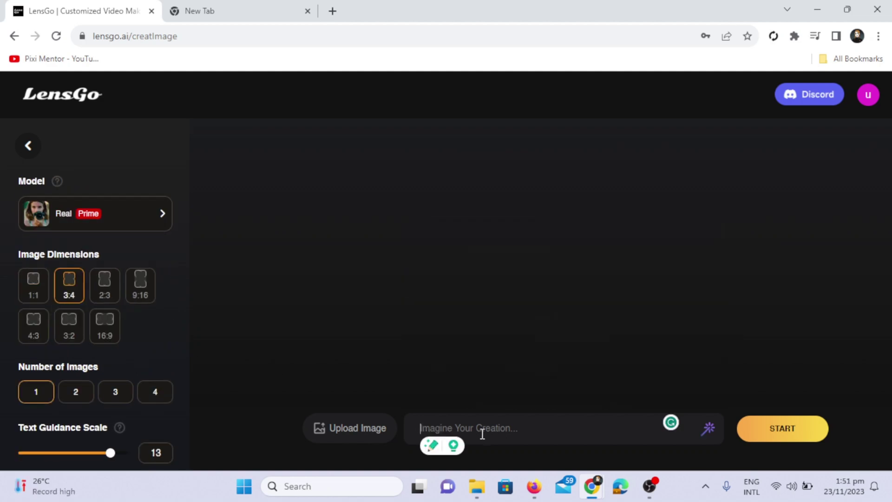
# - Generate images of the curly-haired cartoon boy prompt with Pixar style at 16:9
pyautogui.write('A delightful, curly-haired cartoon boy')
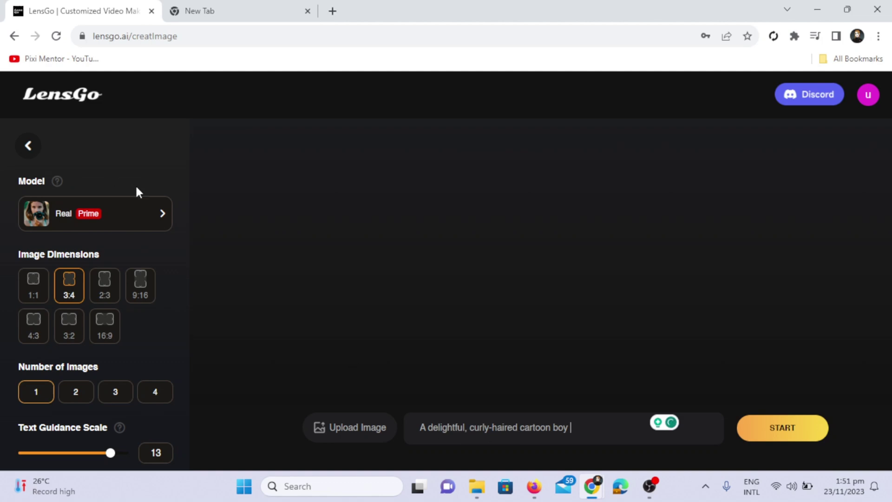
pyautogui.click(149, 228)
pyautogui.scroll(-5, 319, 372)
pyautogui.click(259, 298)
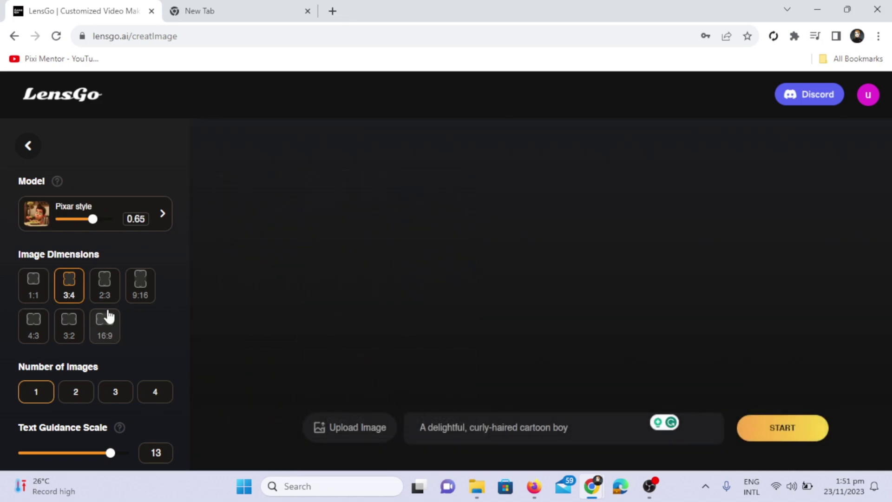
pyautogui.click(105, 336)
pyautogui.scroll(-3, 107, 337)
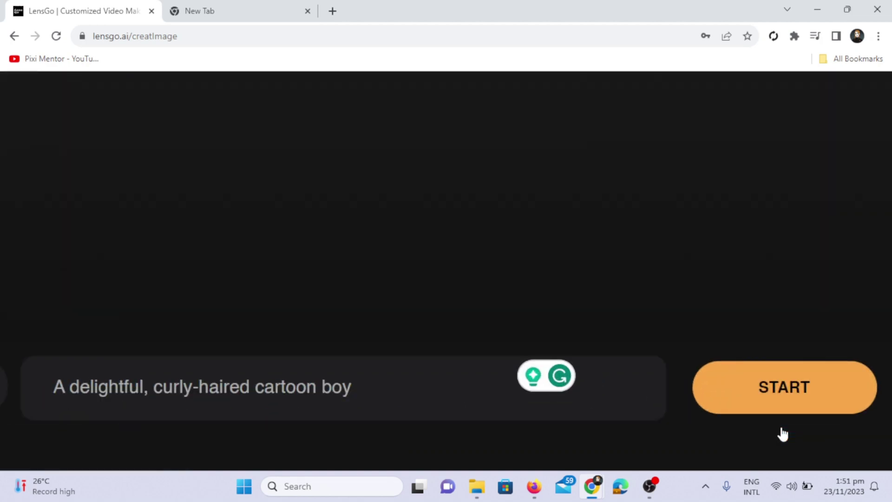
pyautogui.click(783, 428)
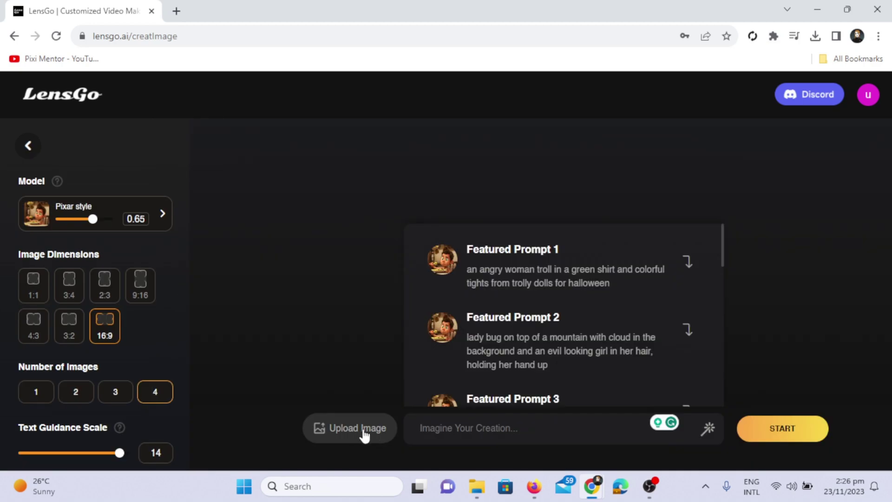
# - Upload the portrait photo as the reference image
pyautogui.click(364, 435)
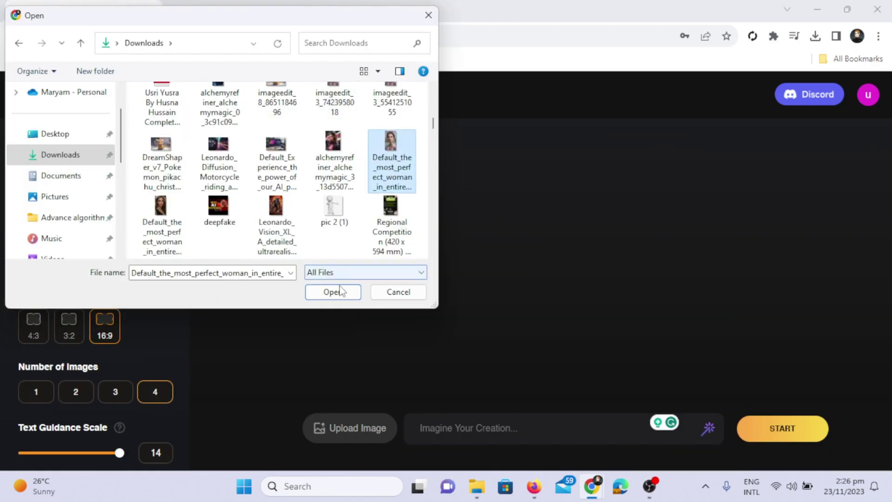
pyautogui.click(341, 293)
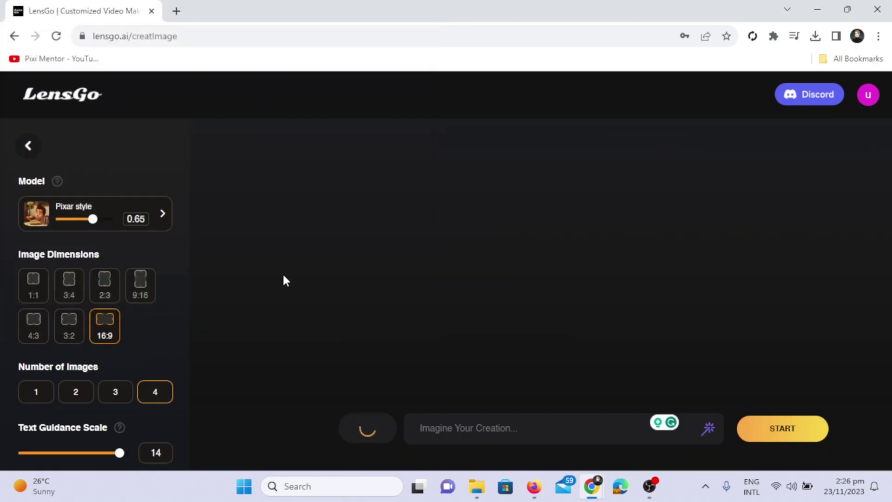
pyautogui.click(161, 219)
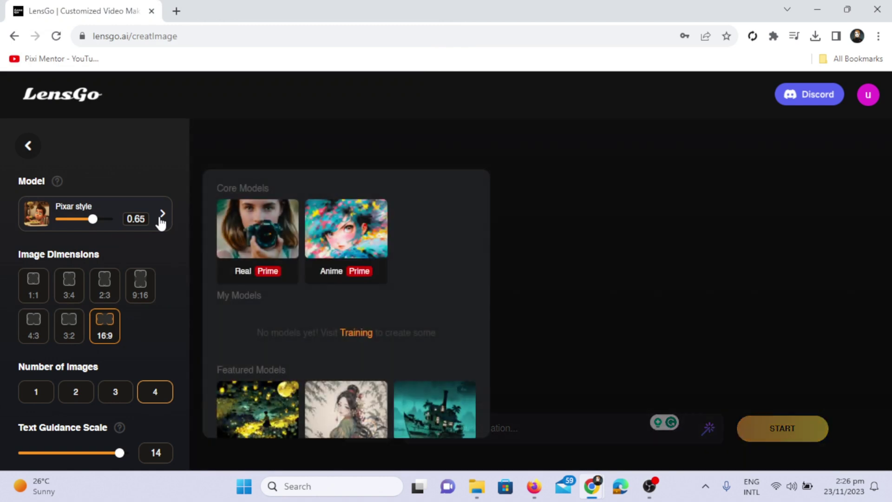
pyautogui.click(161, 218)
# - Generate from the 'Emerald- Princess style, A beautiful face.' prompt and download the fourth image
pyautogui.moveTo(365, 434)
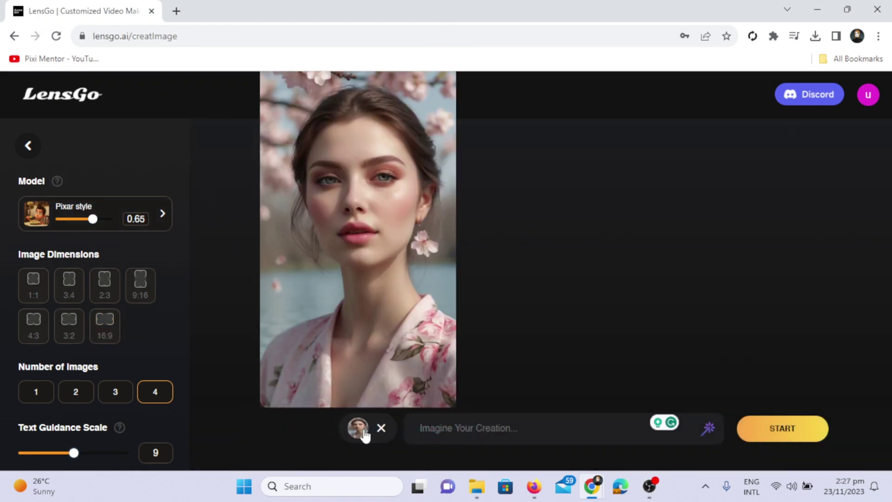
pyautogui.click(483, 427)
pyautogui.write('Emerald- Princess style, A beautiful face.')
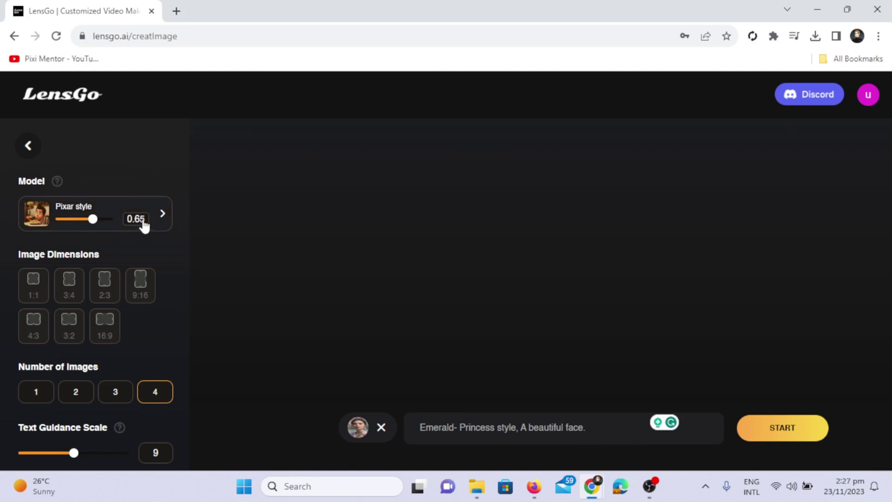
pyautogui.click(789, 429)
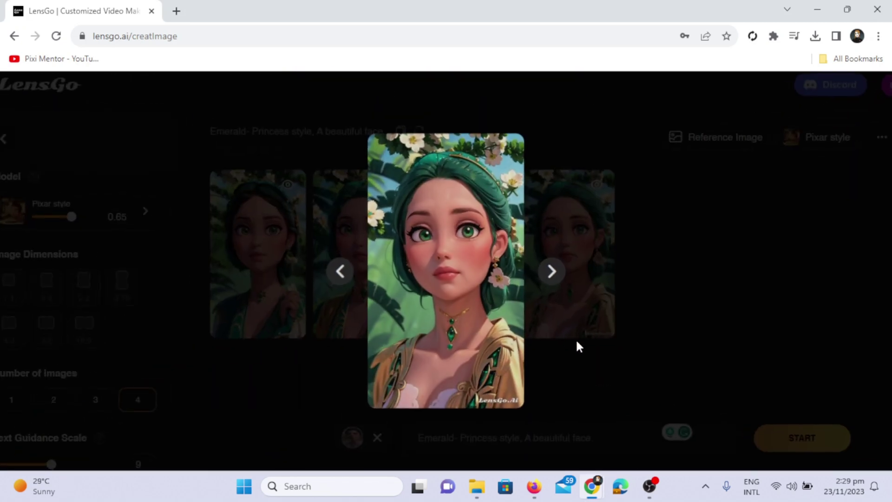
pyautogui.click(575, 339)
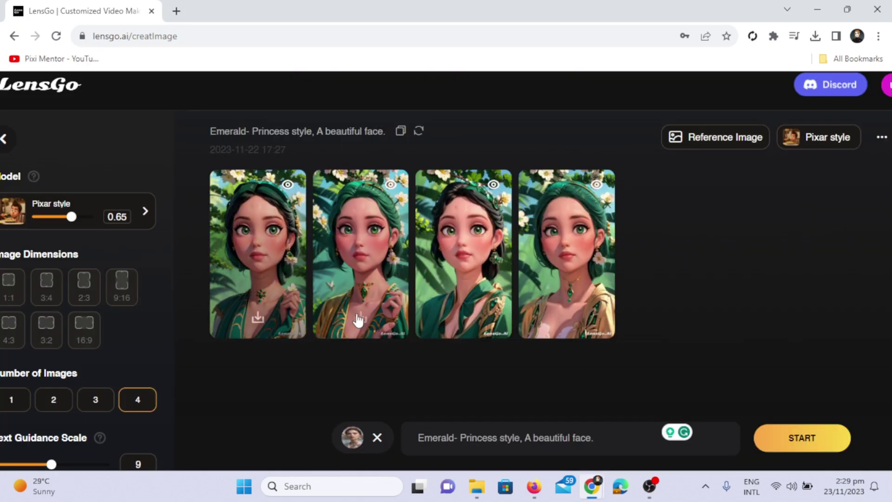
pyautogui.click(565, 317)
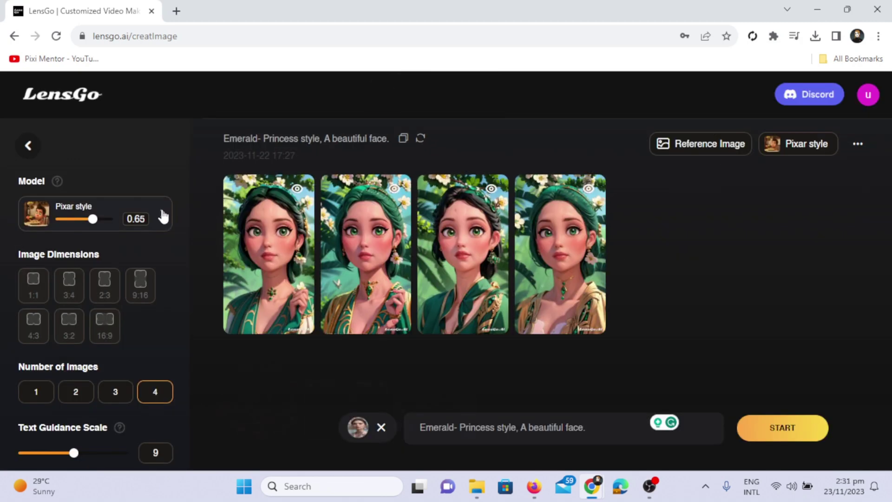
# - Switch the model to Ghibli style and generate the princess images again
pyautogui.click(162, 213)
pyautogui.scroll(-3, 269, 399)
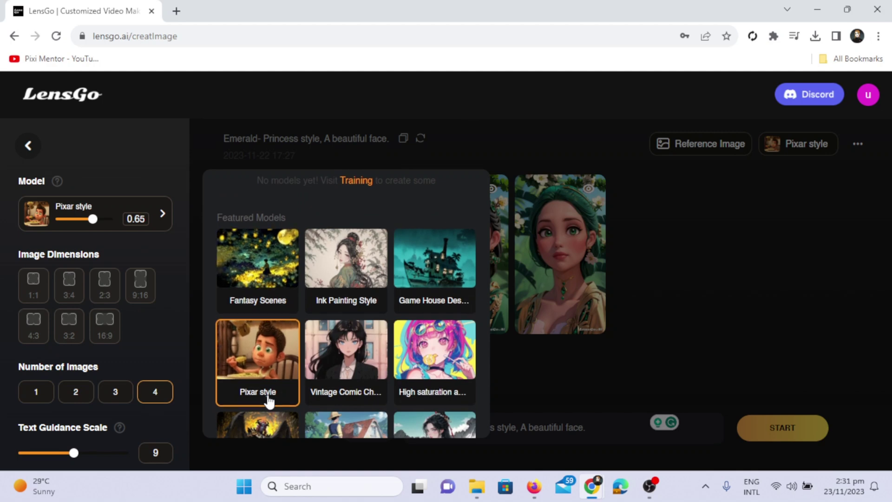
pyautogui.scroll(-2, 268, 400)
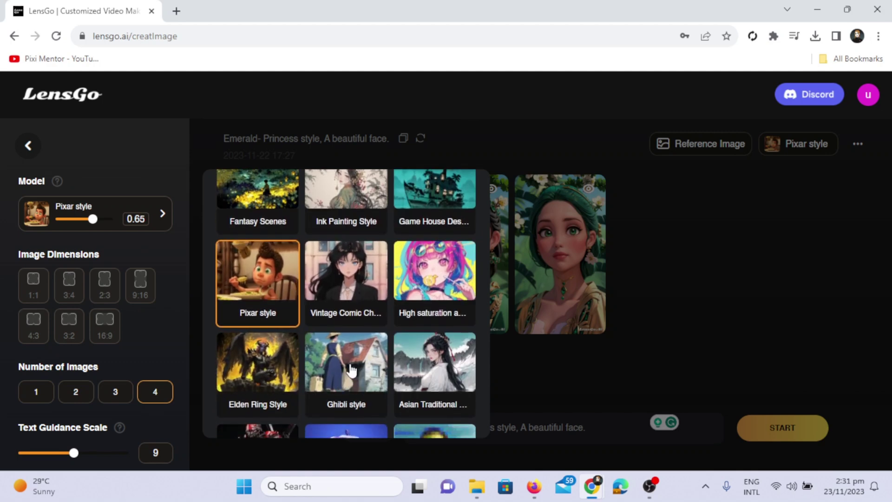
pyautogui.click(356, 382)
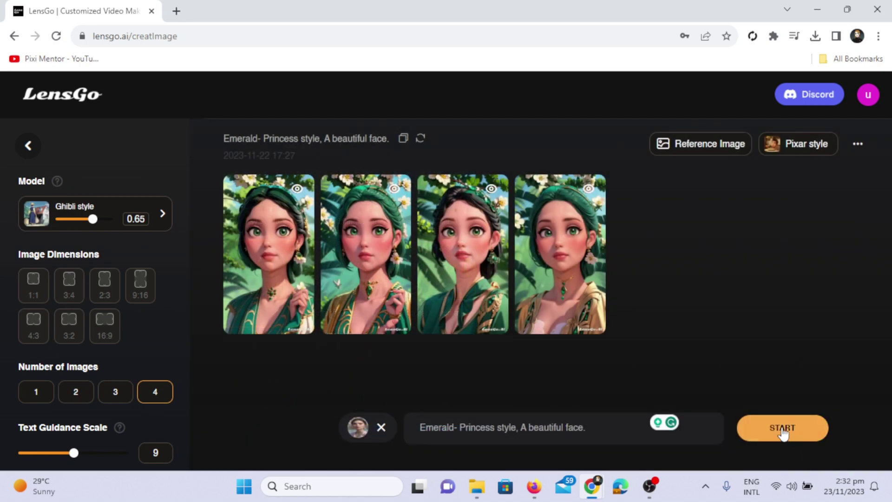
pyautogui.click(782, 428)
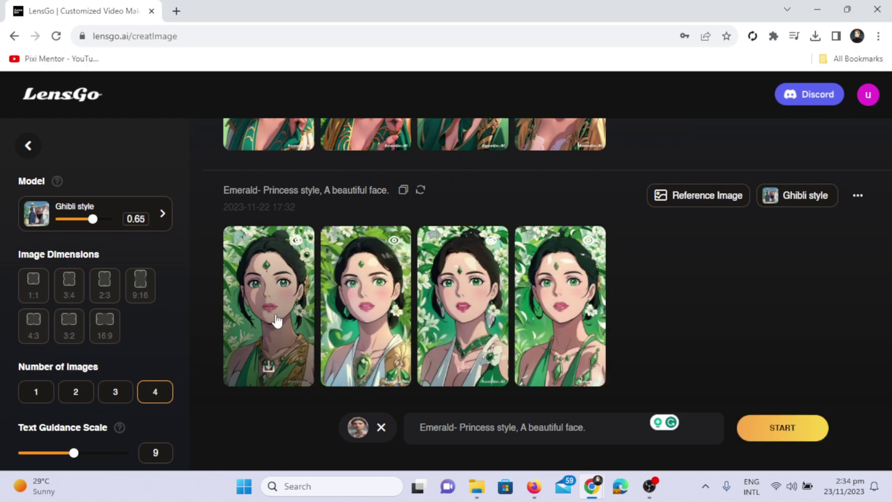
# - View the first two Ghibli results enlarged, then close the viewer
pyautogui.click(277, 321)
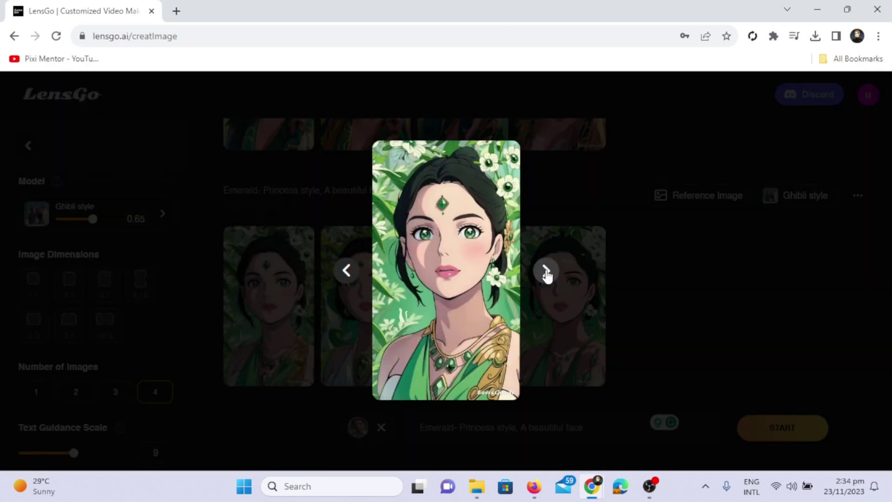
pyautogui.click(546, 272)
pyautogui.click(691, 285)
pyautogui.moveTo(721, 199)
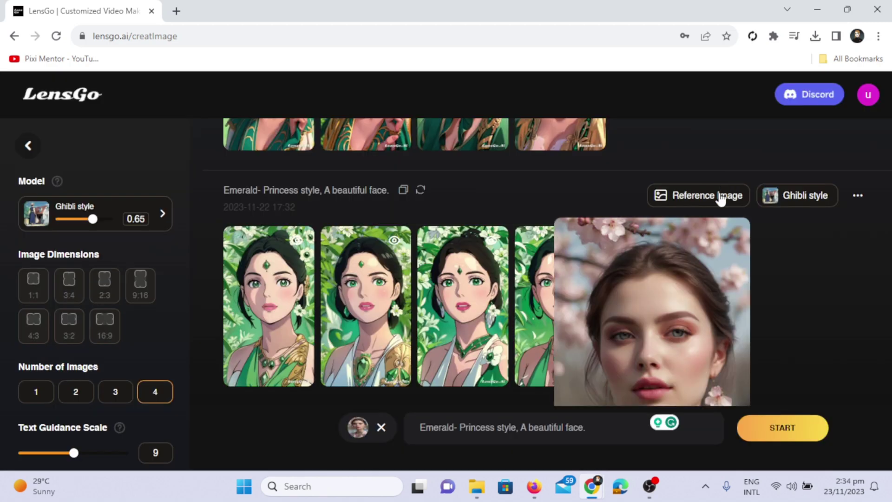
pyautogui.scroll(-2, 624, 278)
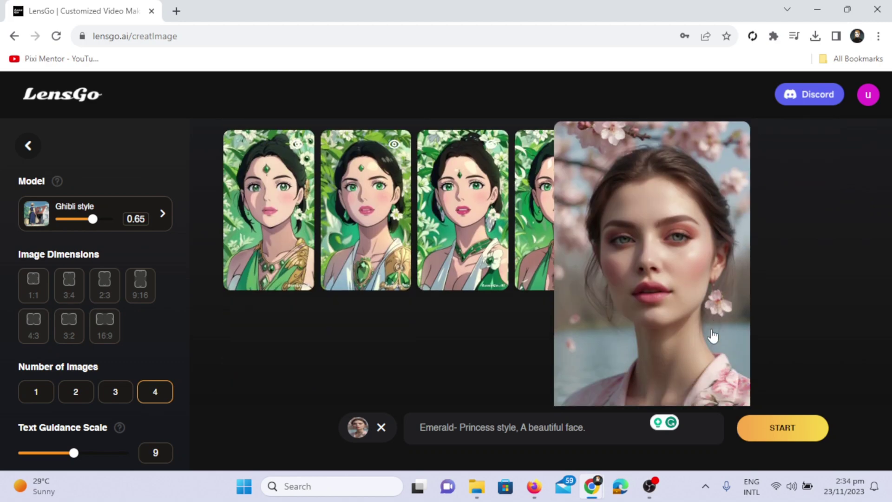
pyautogui.scroll(2, 624, 278)
# - Open text-to-video creation and type the coffee-shop girl prompt
pyautogui.click(27, 146)
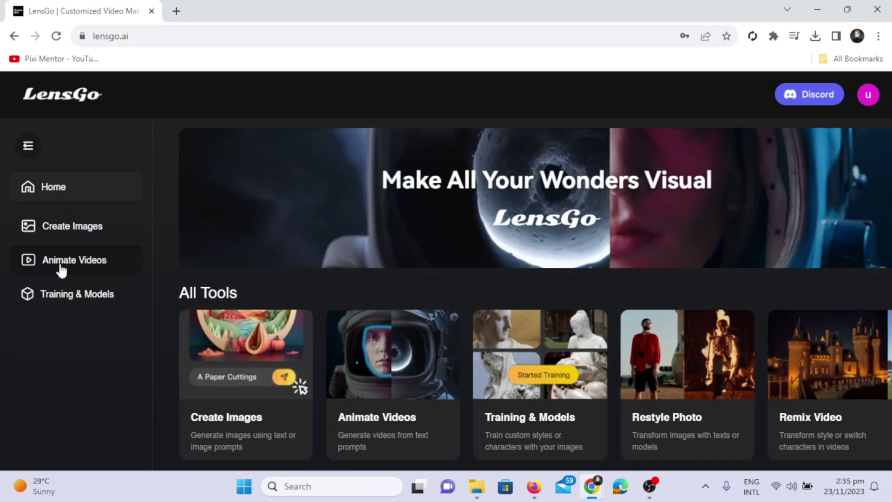
pyautogui.click(180, 255)
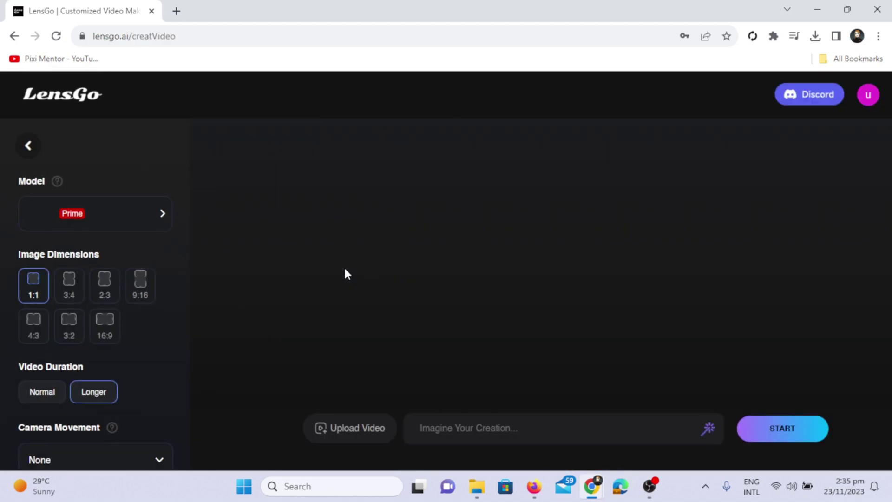
pyautogui.click(465, 432)
pyautogui.write('A beautiful girl in a coffee shop, cinematic lighting,')
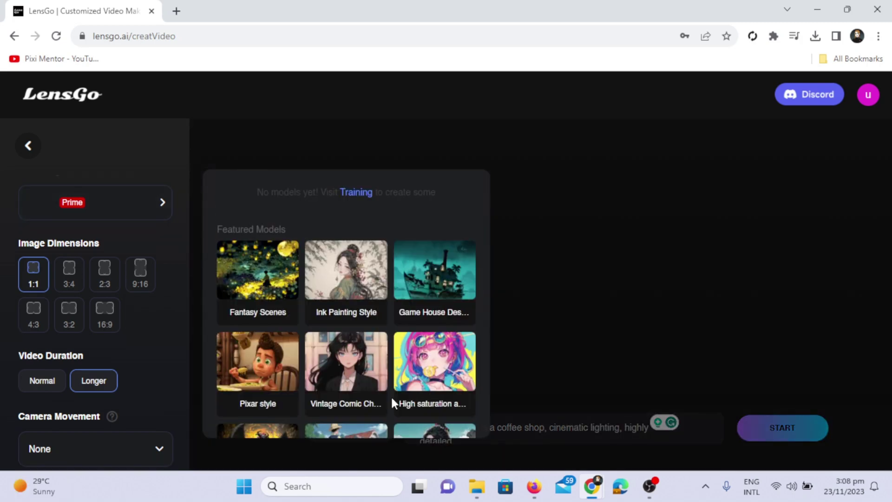
# - Set the video to Pixar style, 16:9, with Zoom In camera movement
pyautogui.scroll(-1, 391, 395)
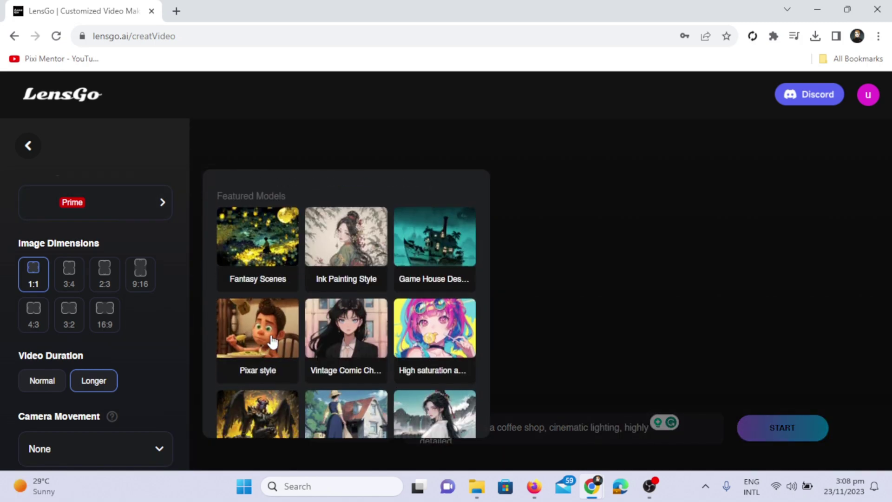
pyautogui.click(267, 342)
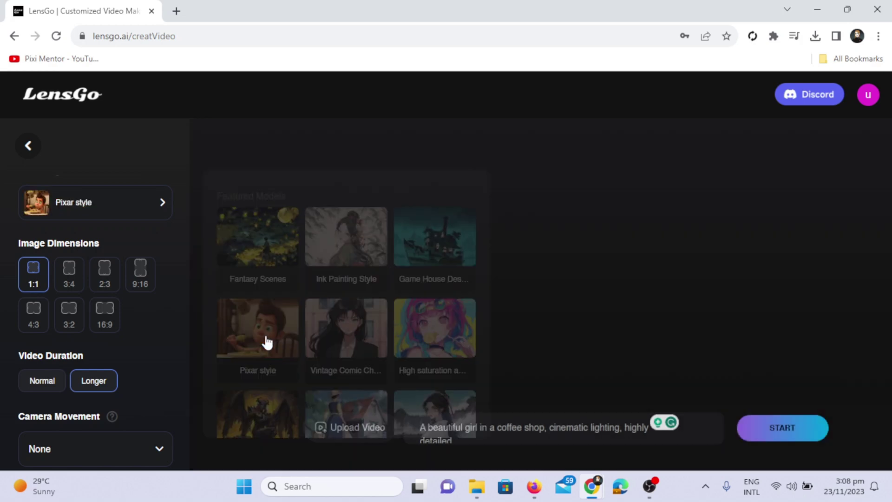
pyautogui.click(105, 323)
pyautogui.scroll(-2, 139, 367)
pyautogui.click(142, 370)
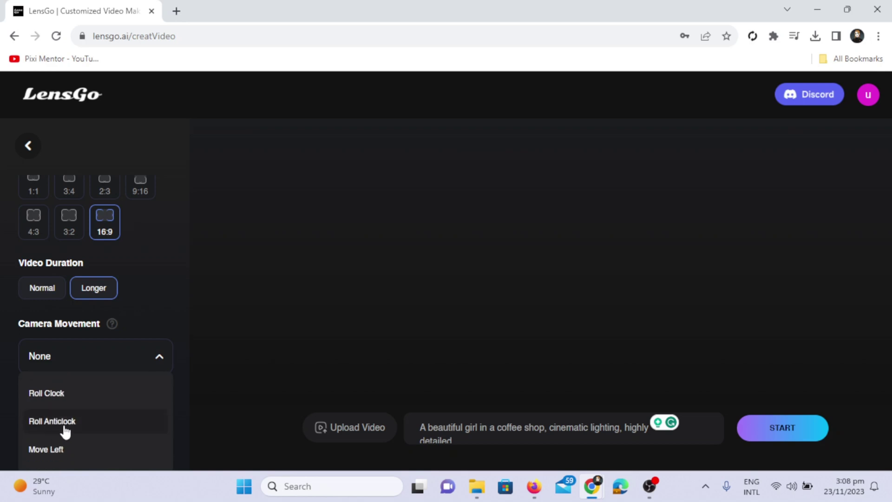
pyautogui.scroll(1, 65, 431)
pyautogui.click(52, 402)
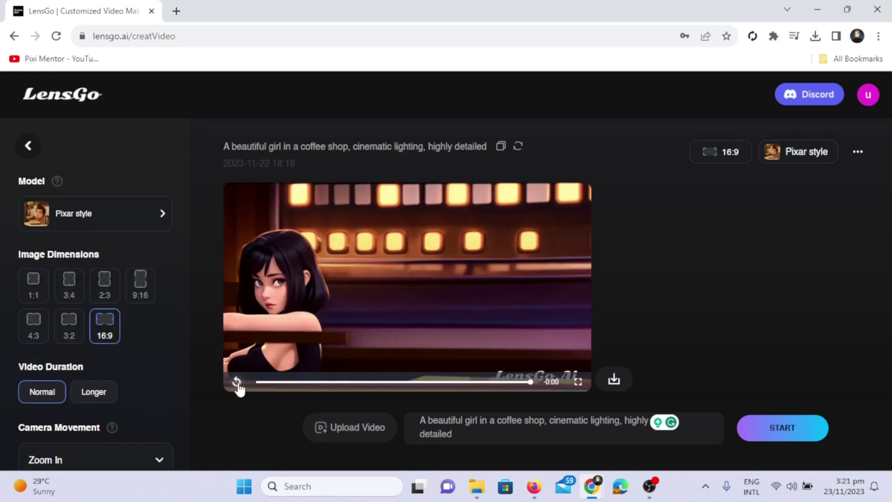
# - Replay the Pixar coffee-shop clip twice, then open the model list
pyautogui.click(237, 383)
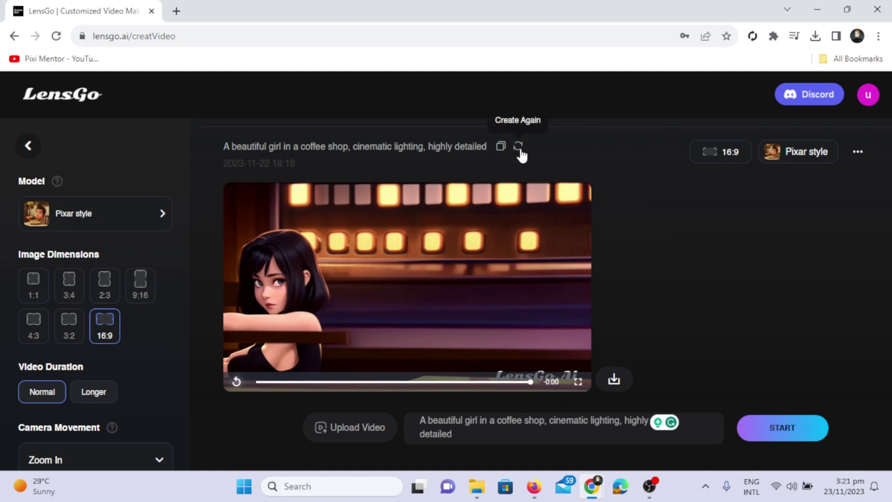
pyautogui.click(236, 383)
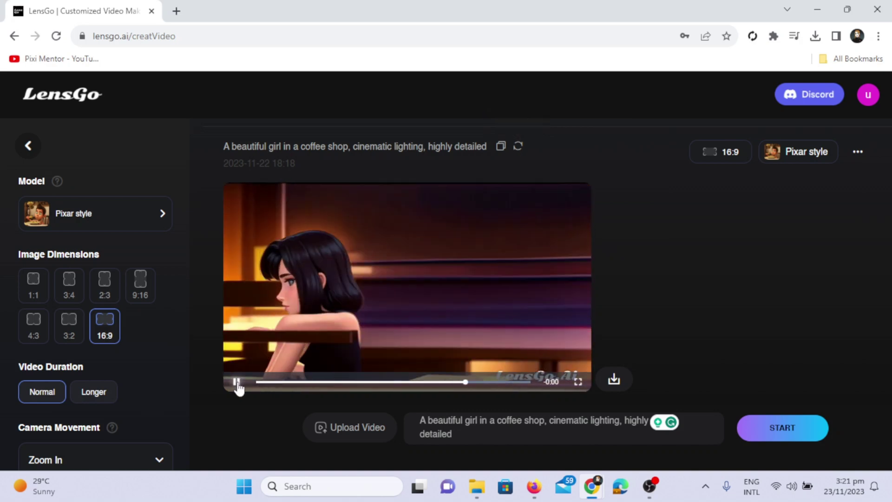
pyautogui.click(149, 224)
pyautogui.scroll(-6, 432, 374)
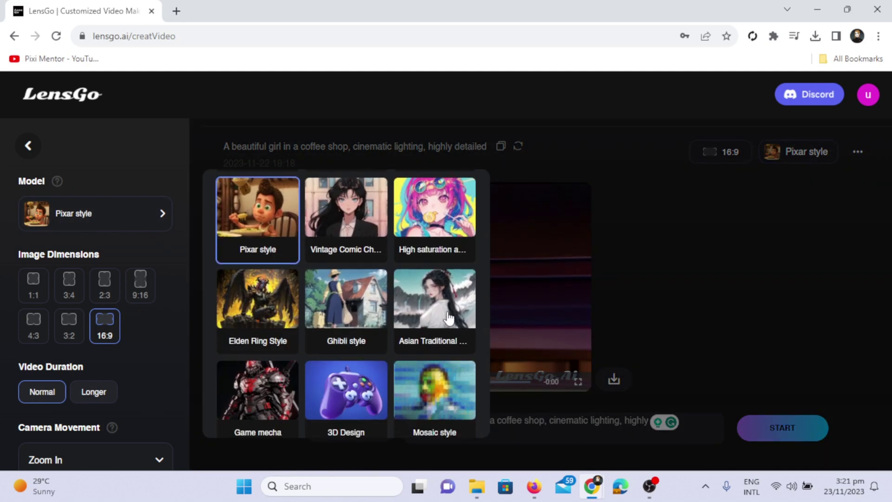
# - Choose the Real model and watch its realistic coffee-shop clip full screen
pyautogui.scroll(-3, 453, 281)
pyautogui.scroll(10, 432, 279)
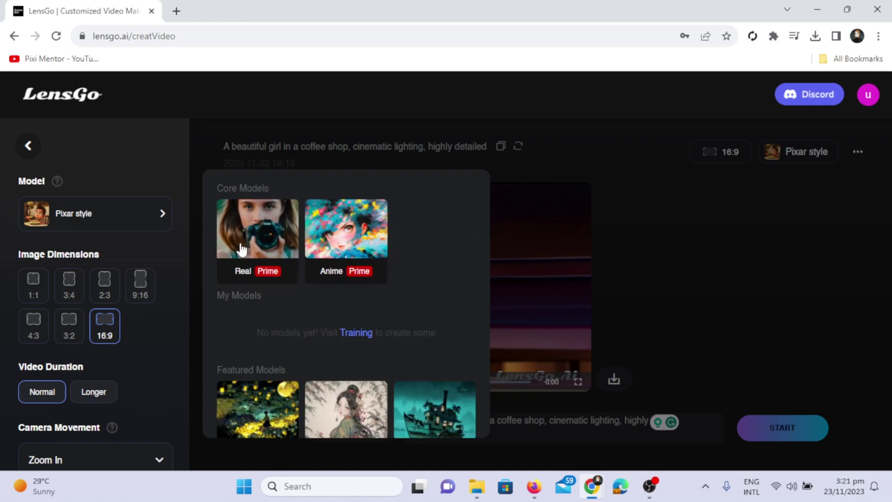
pyautogui.click(264, 229)
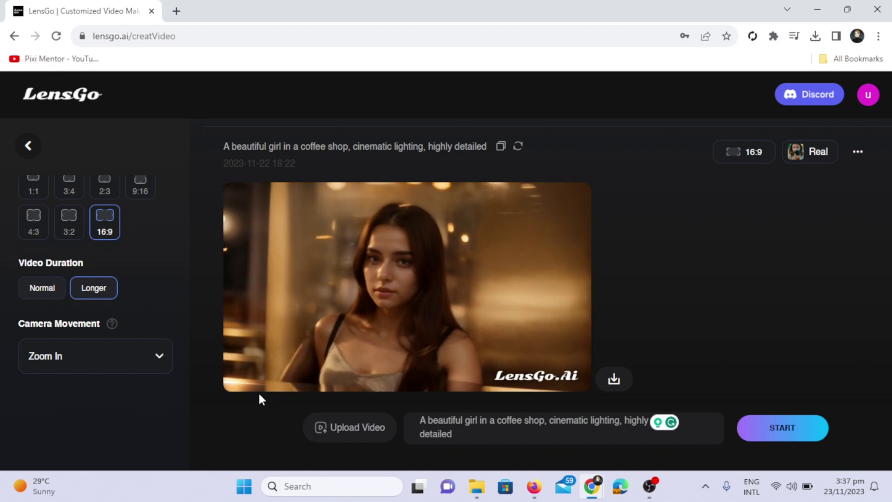
pyautogui.click(236, 383)
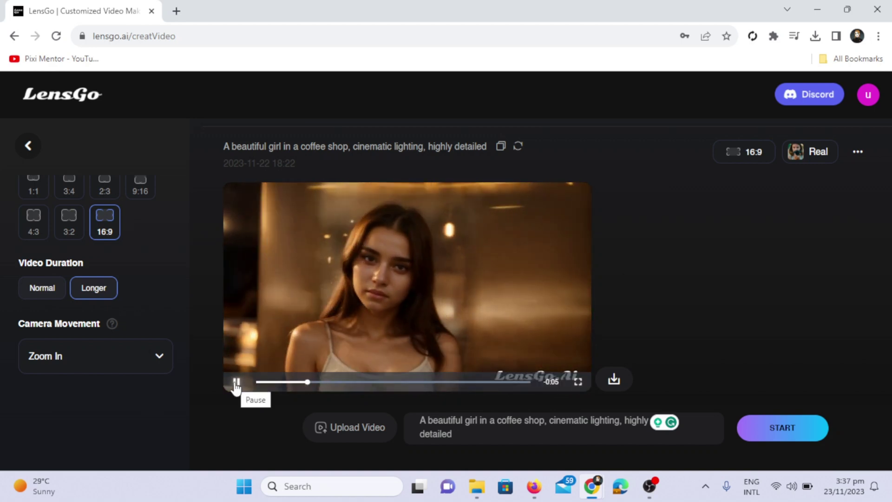
pyautogui.click(578, 381)
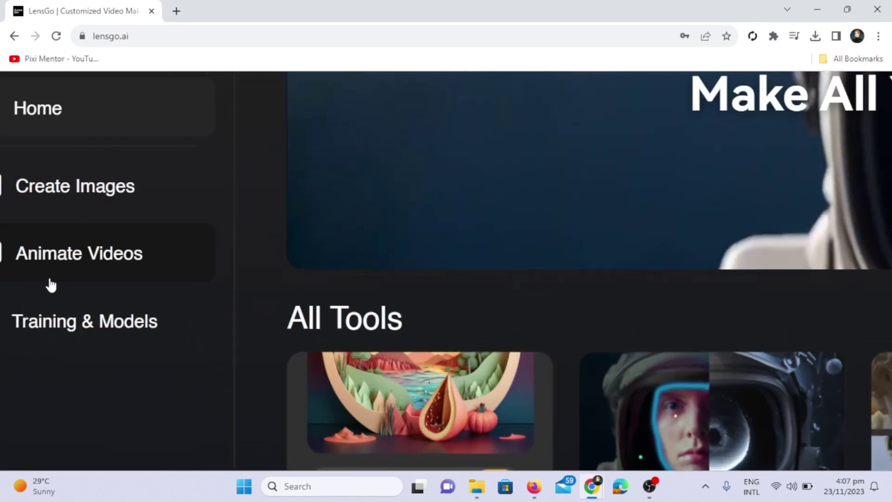
# - Open text-to-video and upload the Clipchamp video as reference
pyautogui.click(51, 278)
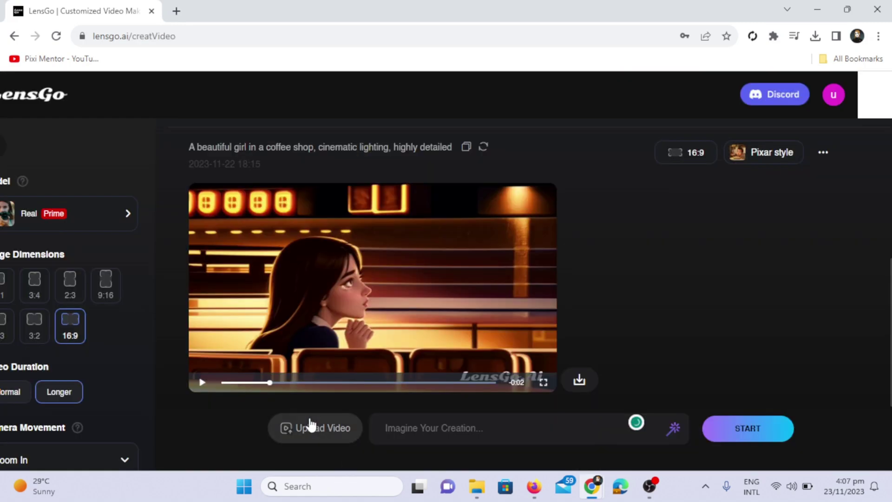
pyautogui.click(316, 433)
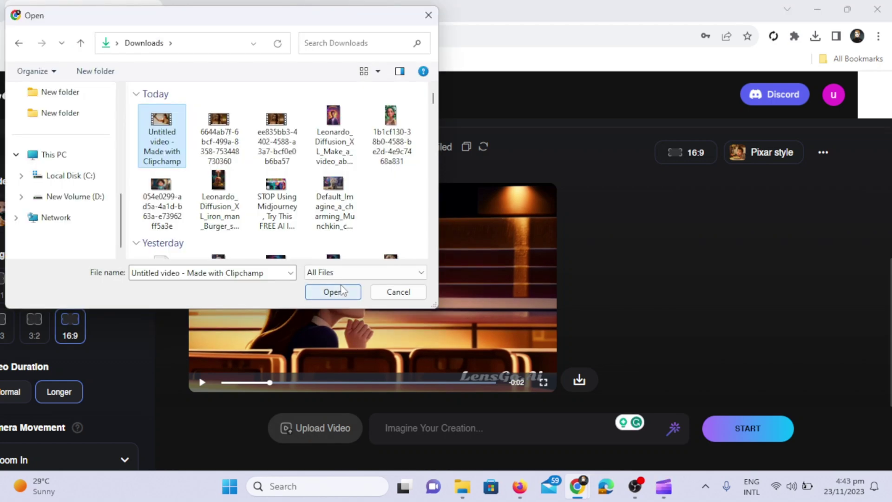
pyautogui.click(341, 291)
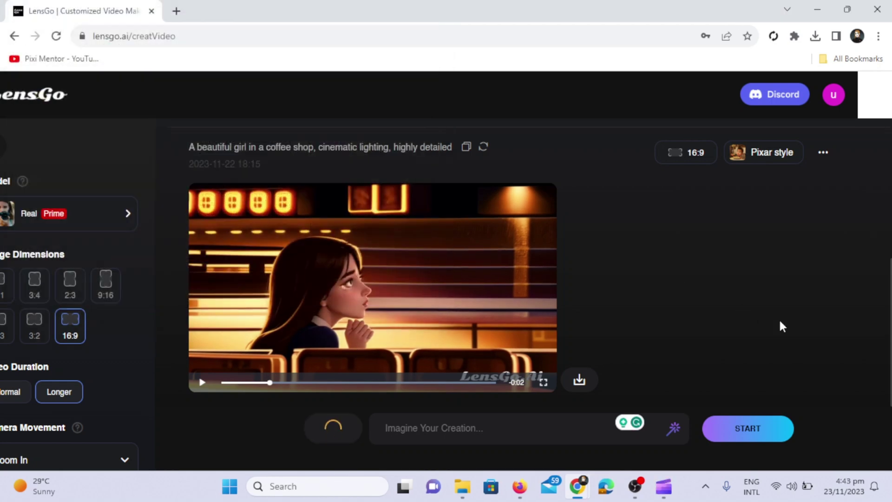
pyautogui.hscroll(-1, 768, 323)
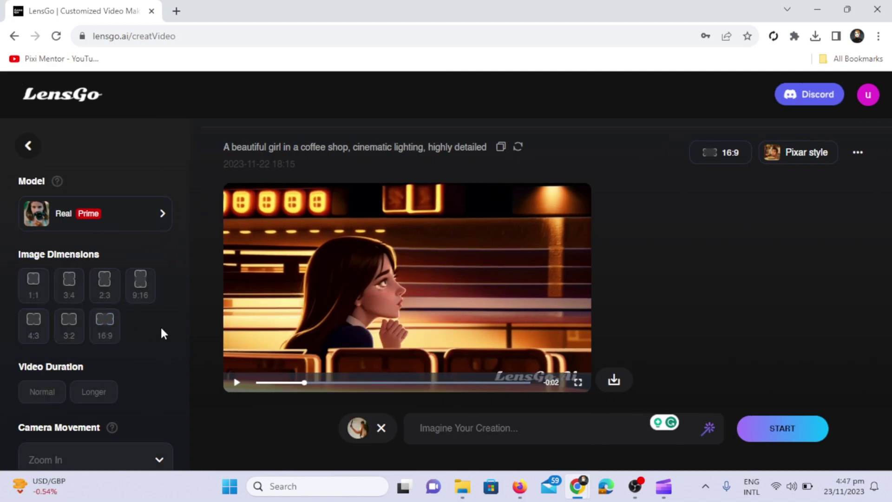
pyautogui.scroll(-2, 126, 386)
pyautogui.scroll(2, 156, 235)
# - Choose Pixar style and start the prompt with 'high'
pyautogui.click(158, 214)
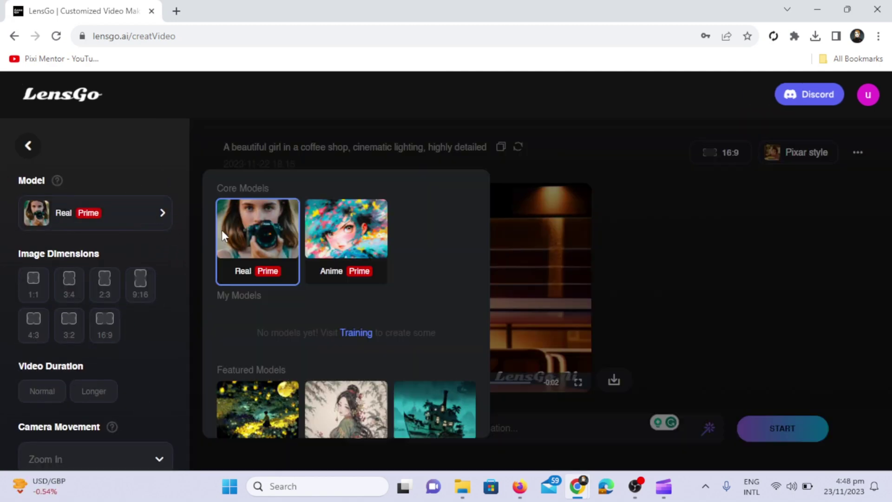
pyautogui.scroll(-6, 359, 394)
pyautogui.click(258, 215)
pyautogui.click(522, 427)
pyautogui.write('high quality')
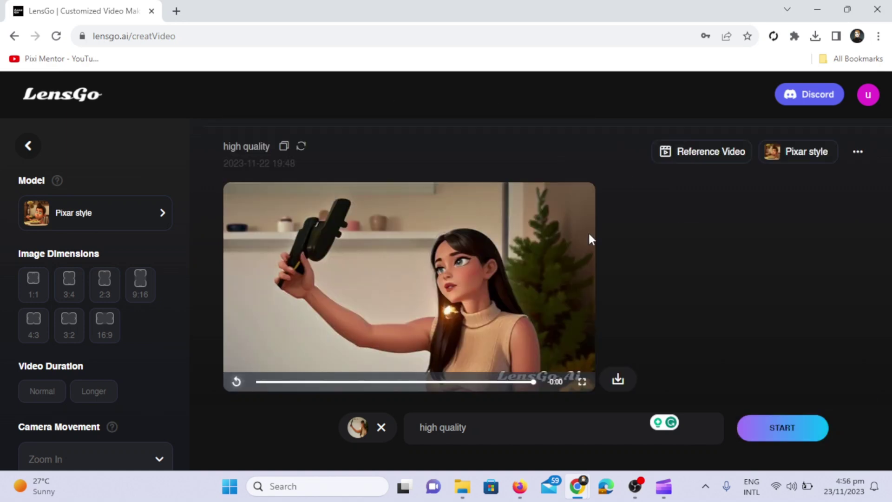
# - Preview the reference video and replay the Pixar remix result
pyautogui.moveTo(746, 163)
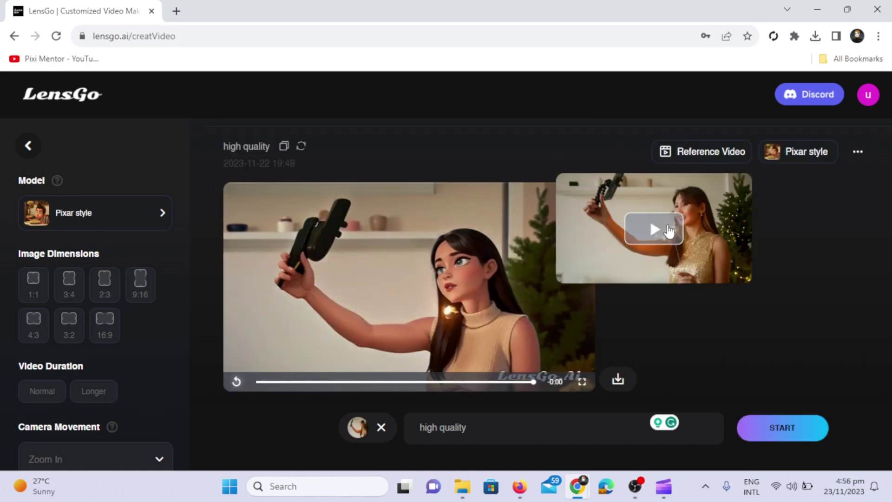
pyautogui.click(665, 230)
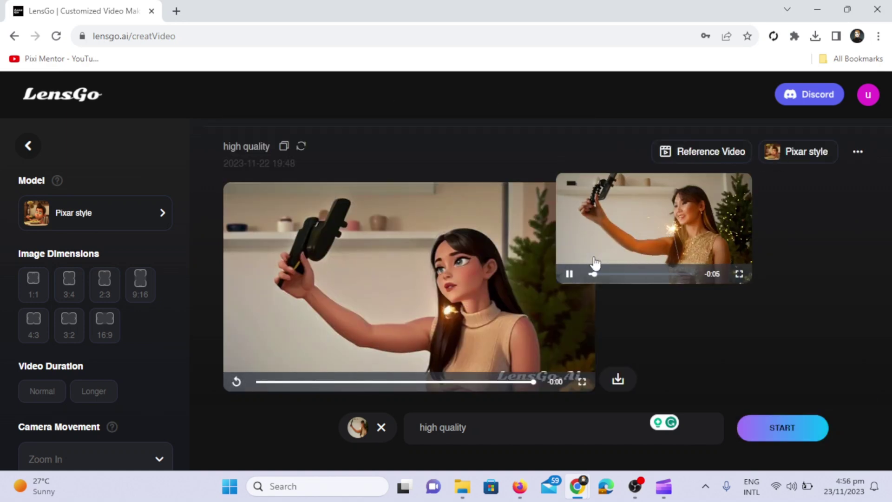
pyautogui.click(237, 384)
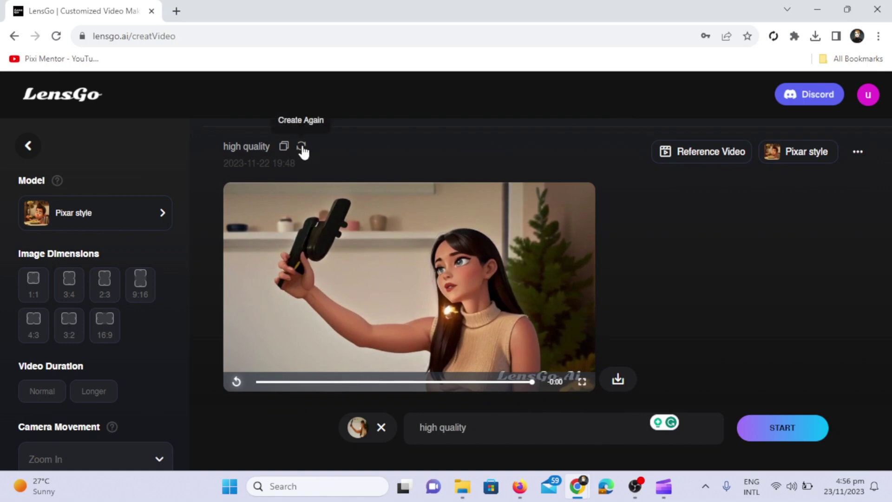
# - Remix 'Untitled design (6)' in Vintage Comic Characters style and watch it full screen
pyautogui.click(223, 225)
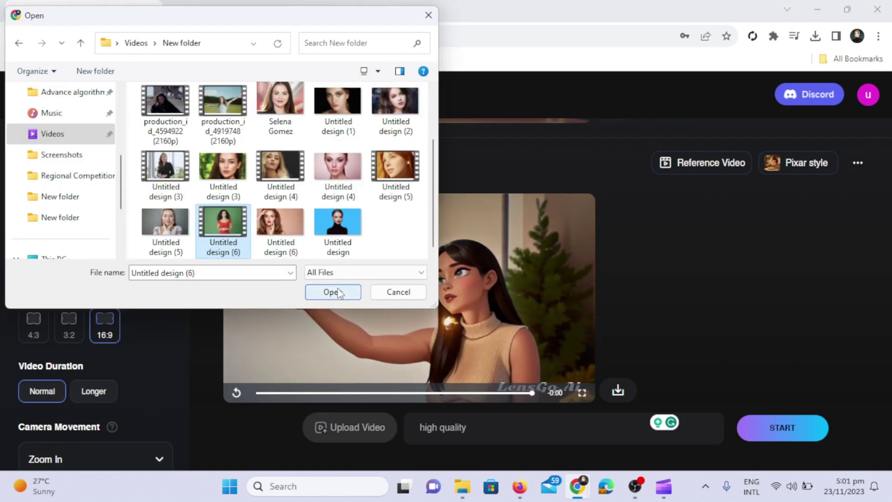
pyautogui.click(333, 291)
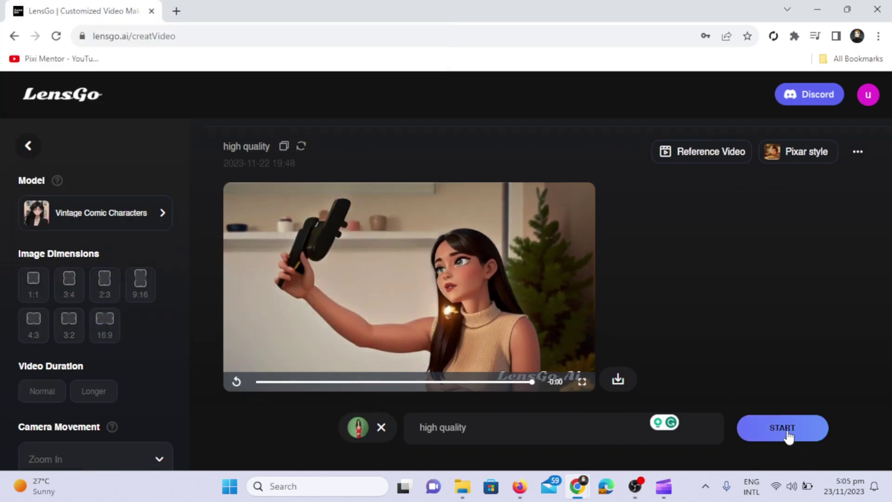
pyautogui.click(774, 434)
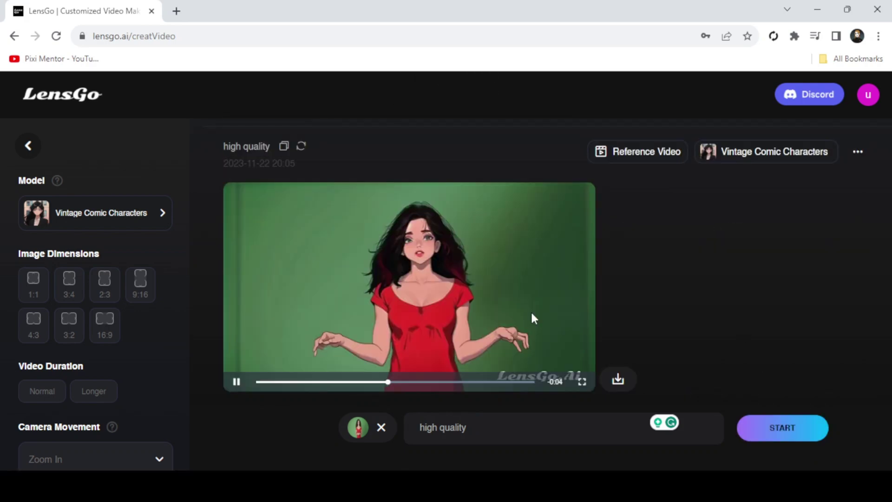
pyautogui.doubleClick(530, 311)
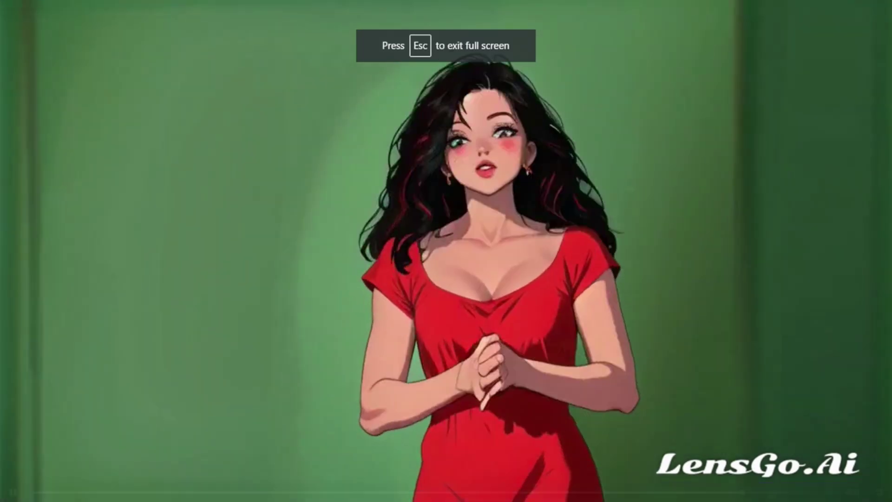
pyautogui.click(879, 491)
pyautogui.click(238, 384)
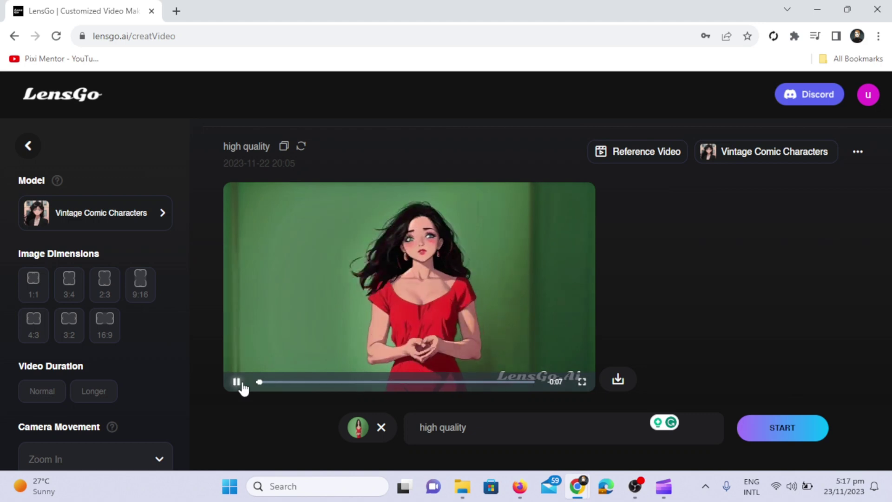
pyautogui.moveTo(667, 164)
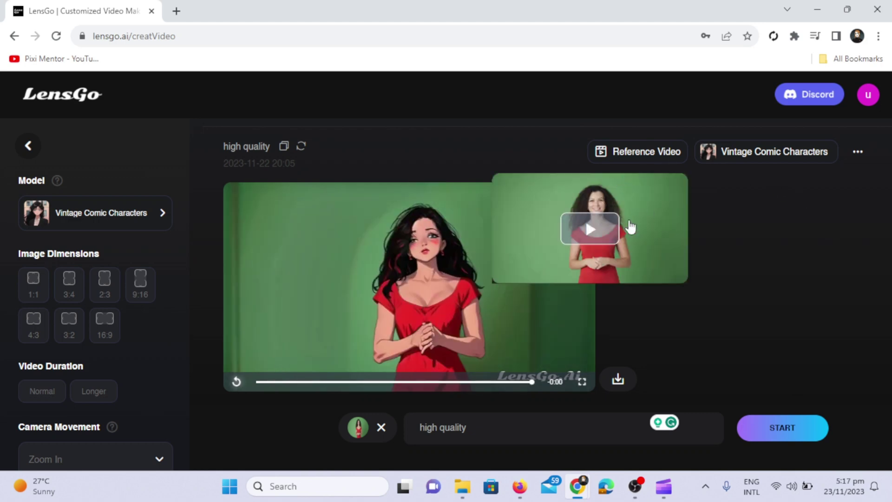